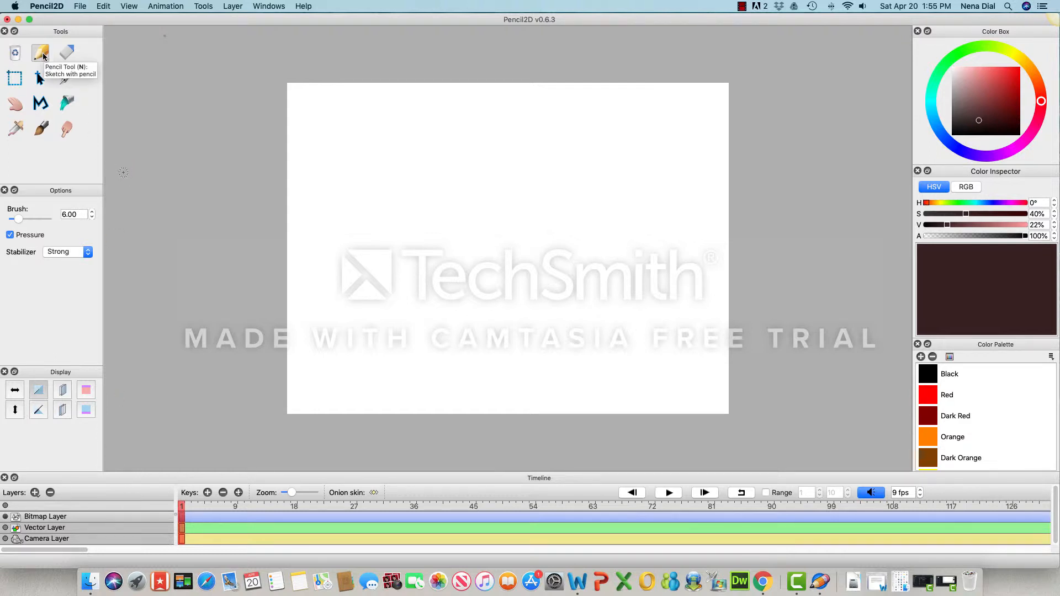
- Set the Pencil tool's brush width to 11.00
click(93, 213)
click(93, 213)
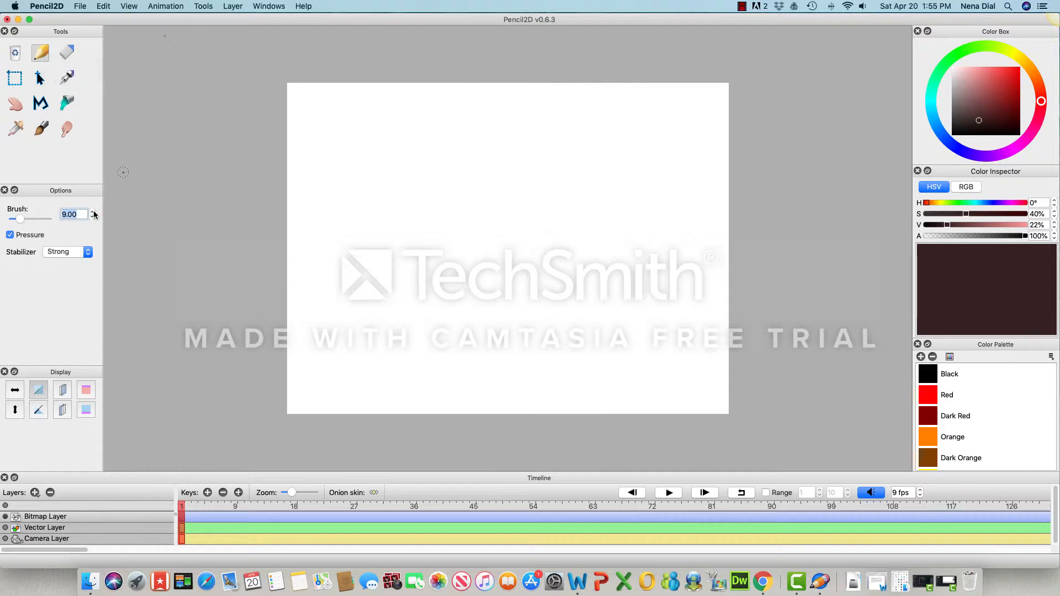
click(93, 213)
click(93, 212)
- Sketch a stick figure with head, body, spread legs and both arms raised on frame 1 of the bitmap layer
mouse_move(474, 88)
mouse_down()
mouse_move(441, 117)
mouse_move(453, 160)
mouse_move(499, 158)
mouse_move(504, 134)
mouse_move(476, 87)
mouse_up()
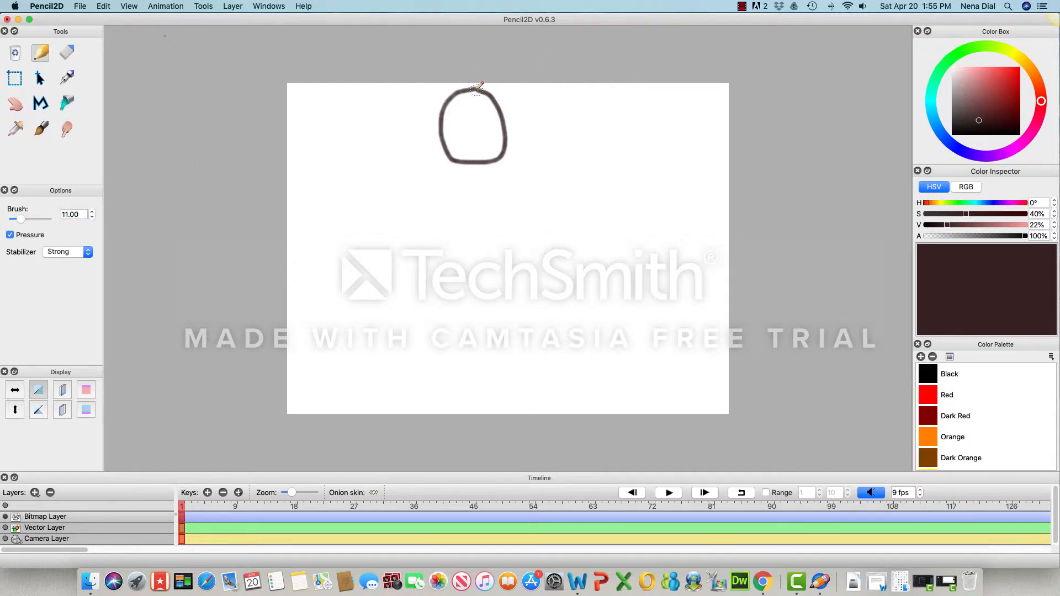
mouse_move(474, 164)
mouse_down()
mouse_move(475, 296)
mouse_move(423, 354)
mouse_up()
mouse_move(476, 295)
mouse_down()
mouse_move(497, 306)
mouse_move(509, 355)
mouse_up()
mouse_move(476, 209)
mouse_down()
mouse_move(515, 196)
mouse_move(523, 177)
mouse_move(462, 210)
mouse_move(428, 182)
mouse_up()
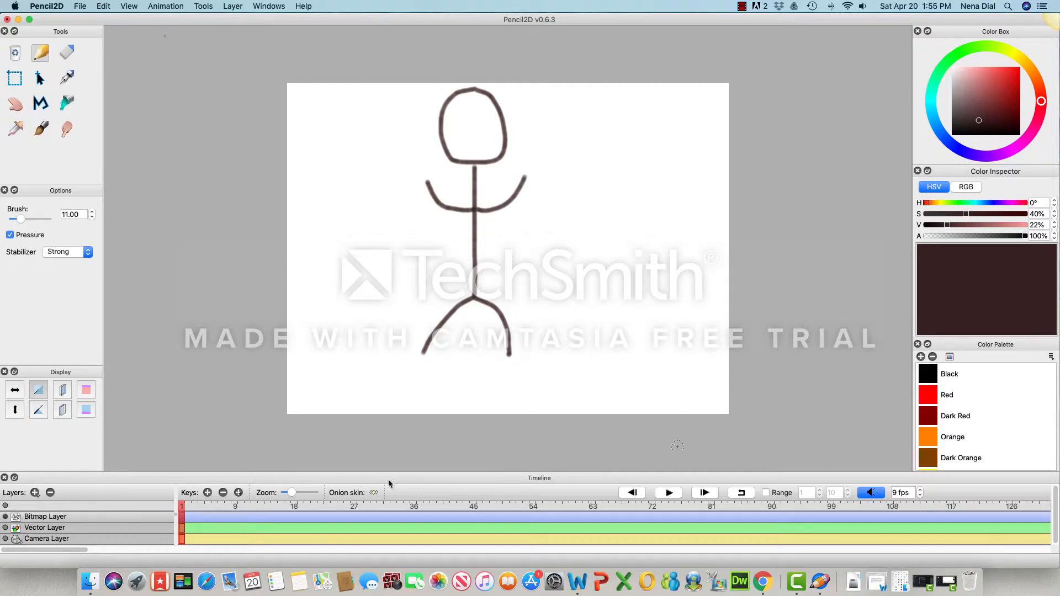
- Add a blank keyframe at frame 2 and turn on the onion skin for the previous frame
click(208, 496)
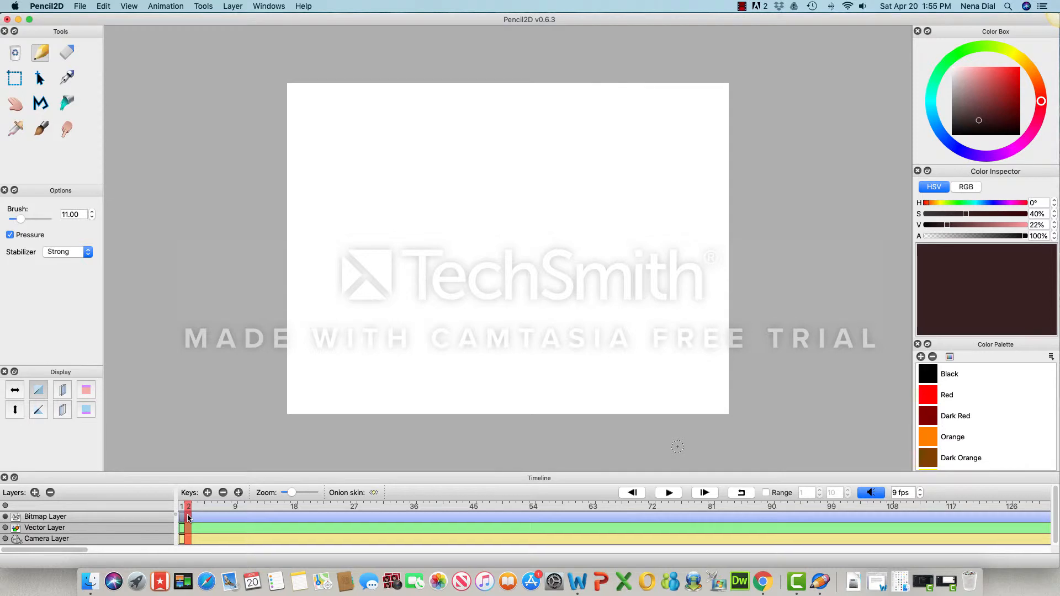
scroll(421, 313, down, 1)
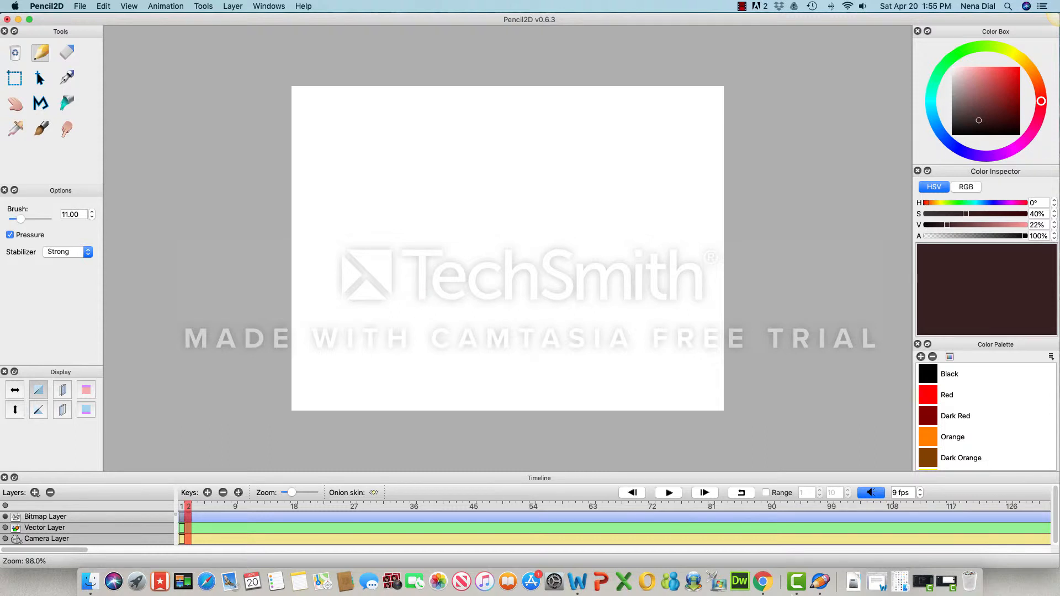
click(124, 7)
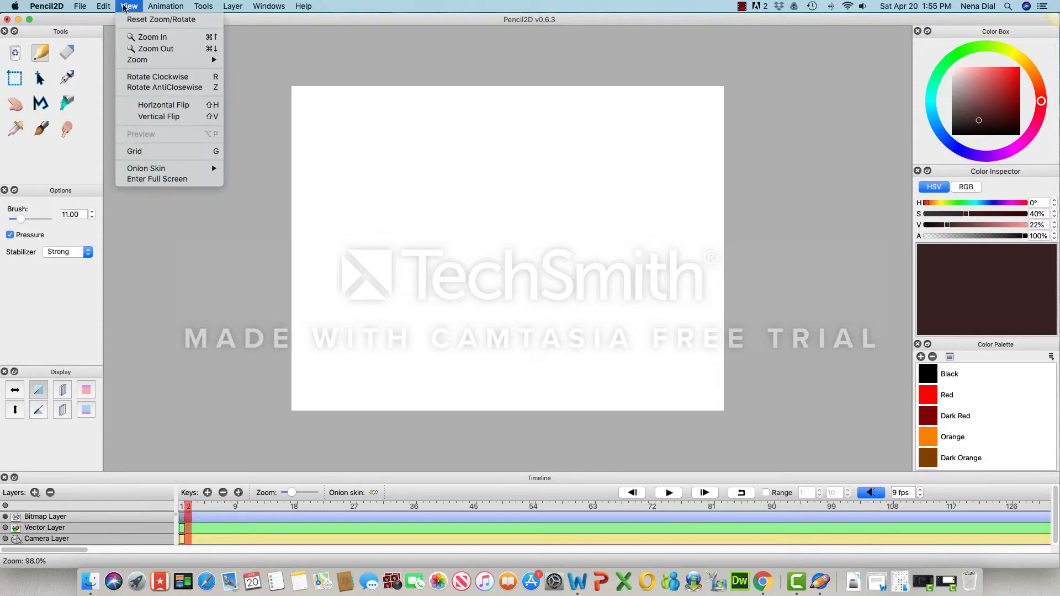
mouse_move(148, 166)
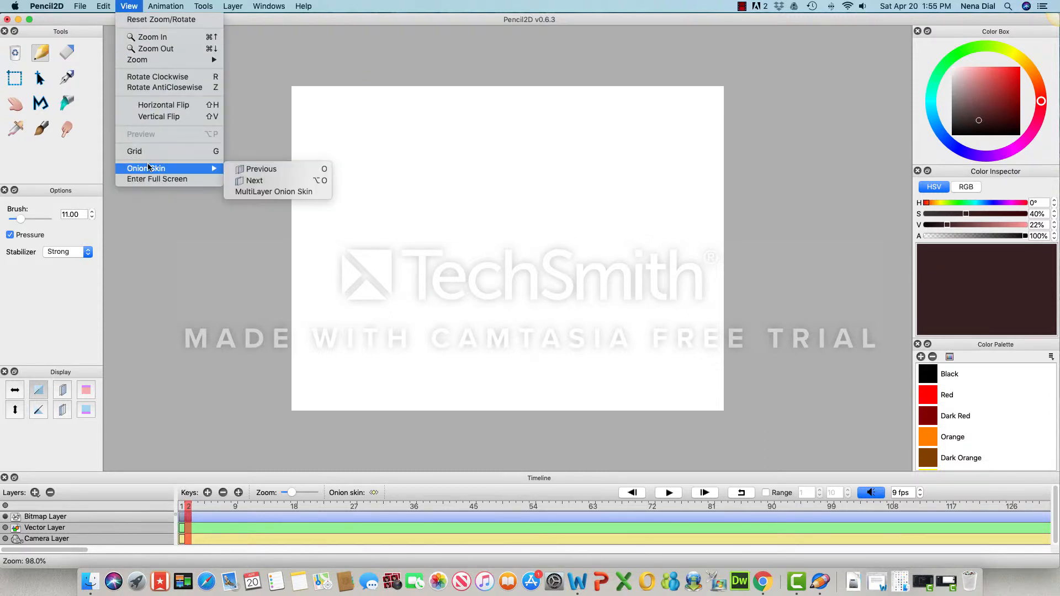
click(291, 168)
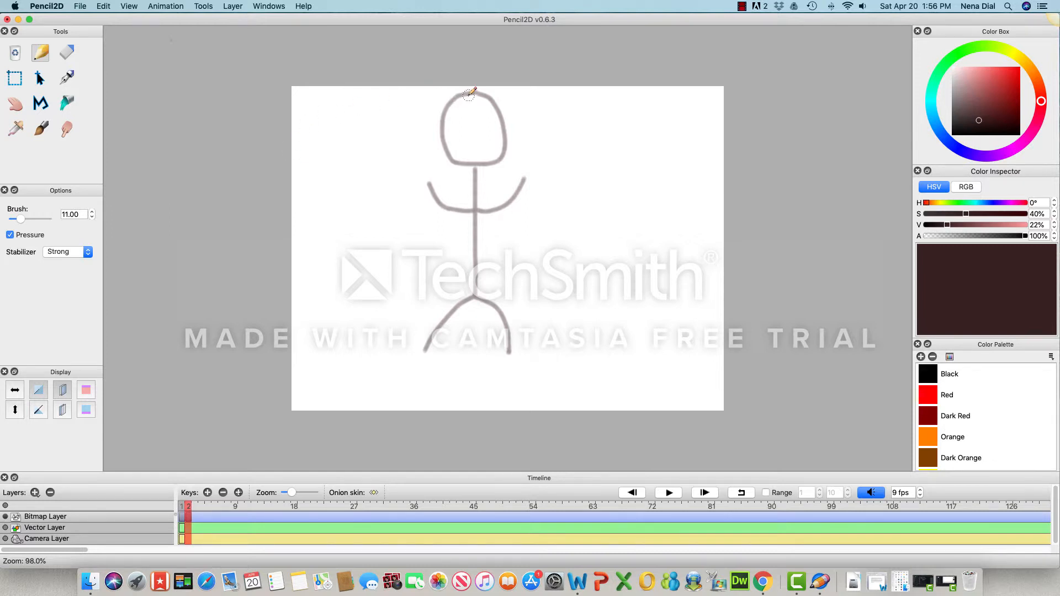
- Trace the stick figure on frame 2, keeping its left-hand arm raised and drawing its right-hand arm bent downward
mouse_move(470, 94)
mouse_down()
mouse_move(444, 106)
mouse_move(439, 130)
mouse_move(456, 163)
mouse_move(504, 155)
mouse_move(510, 140)
mouse_move(486, 95)
mouse_move(463, 98)
mouse_up()
mouse_move(475, 176)
mouse_down()
mouse_move(475, 297)
mouse_move(429, 347)
mouse_up()
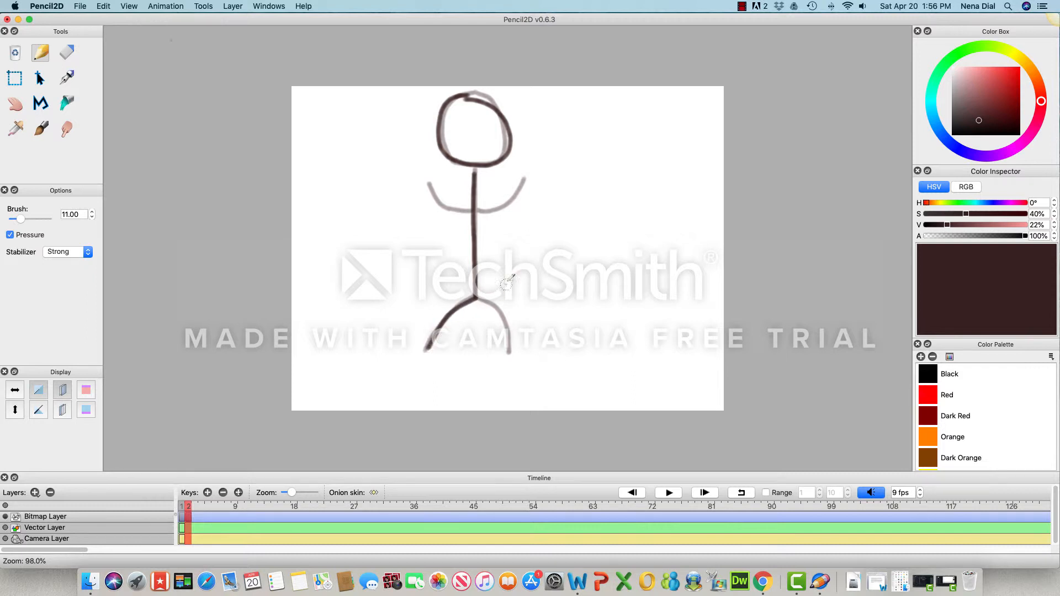
drag(477, 300, 508, 347)
mouse_move(486, 217)
mouse_down()
mouse_move(461, 211)
mouse_move(434, 182)
mouse_up()
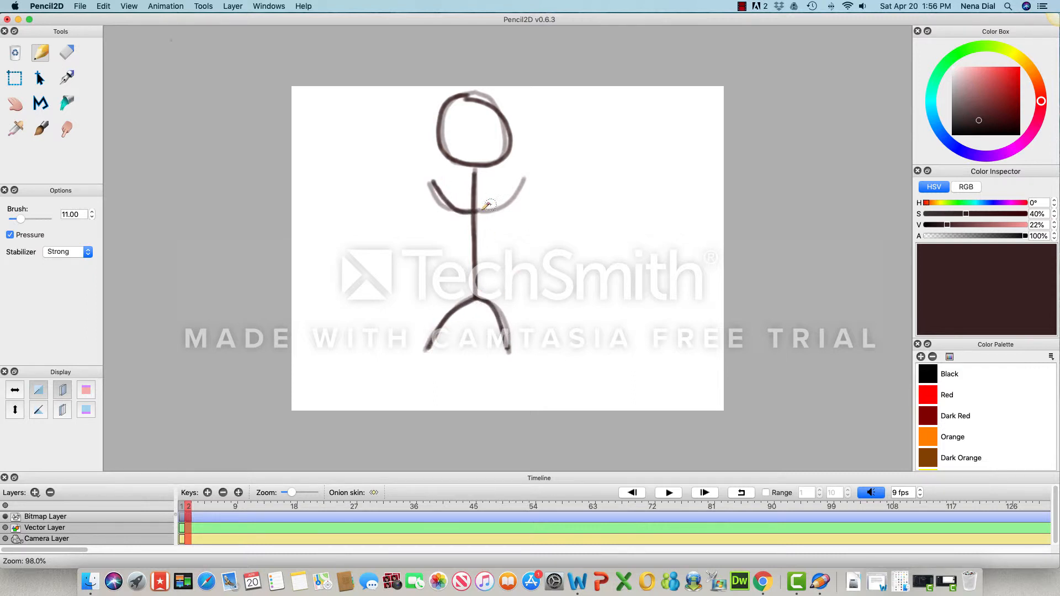
mouse_move(476, 212)
mouse_down()
mouse_move(516, 221)
mouse_move(530, 247)
mouse_up()
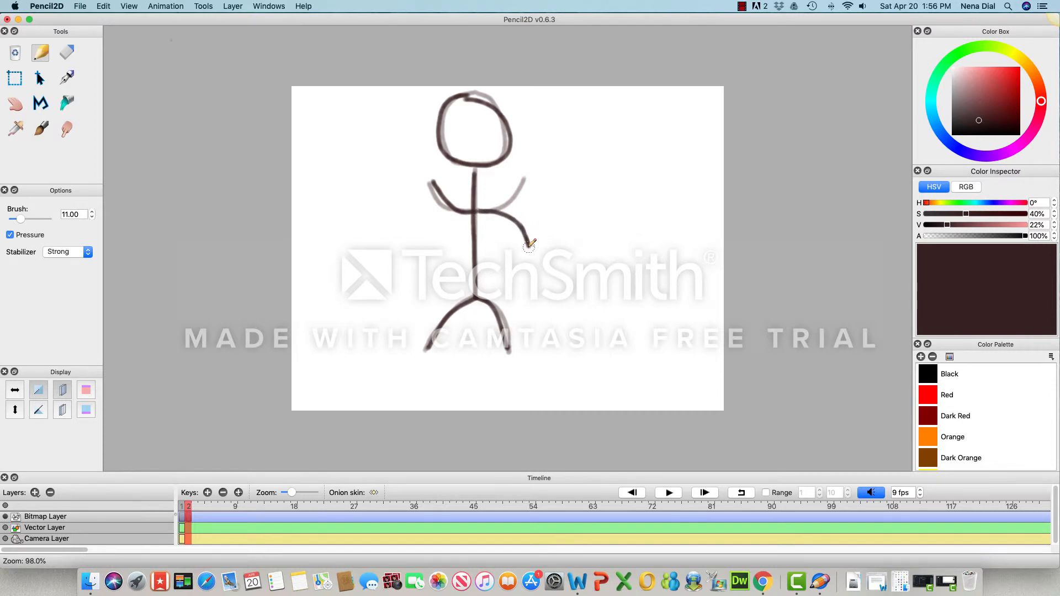
- Add a keyframe at frame 3 and trace the stick figure with both arms raised, turning off further save reminders
click(207, 493)
mouse_move(480, 93)
mouse_down()
mouse_move(441, 135)
mouse_move(460, 168)
mouse_move(494, 165)
mouse_move(507, 149)
mouse_move(499, 106)
mouse_move(468, 95)
mouse_up()
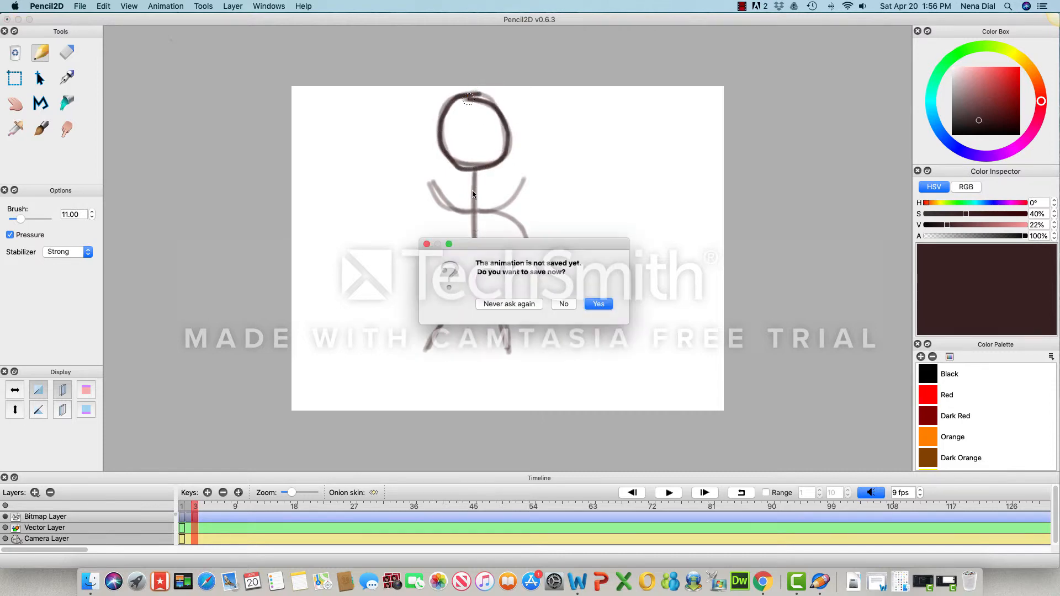
click(519, 306)
mouse_move(477, 169)
mouse_down()
mouse_move(478, 296)
mouse_move(443, 313)
mouse_move(424, 349)
mouse_up()
drag(478, 299, 510, 351)
drag(474, 210, 415, 184)
mouse_move(478, 211)
mouse_down()
mouse_move(493, 213)
mouse_move(524, 178)
mouse_up()
- Add a keyframe at frame 4 and trace the stick figure with its right-hand arm lowered and left-hand arm raised
click(208, 492)
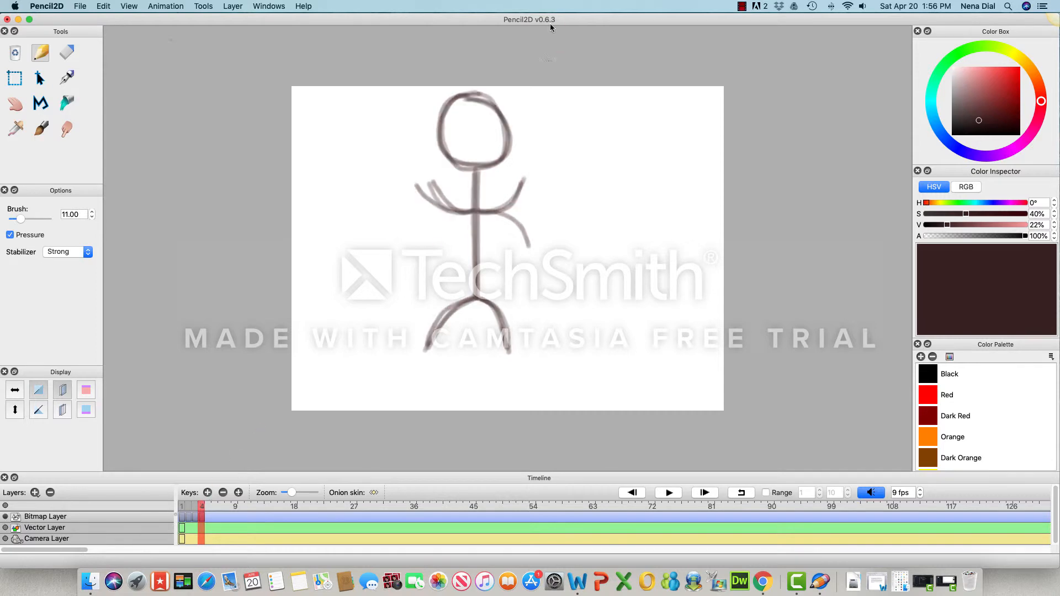
mouse_move(479, 95)
mouse_down()
mouse_move(438, 121)
mouse_move(451, 165)
mouse_move(501, 159)
mouse_move(508, 137)
mouse_move(501, 109)
mouse_move(458, 98)
mouse_up()
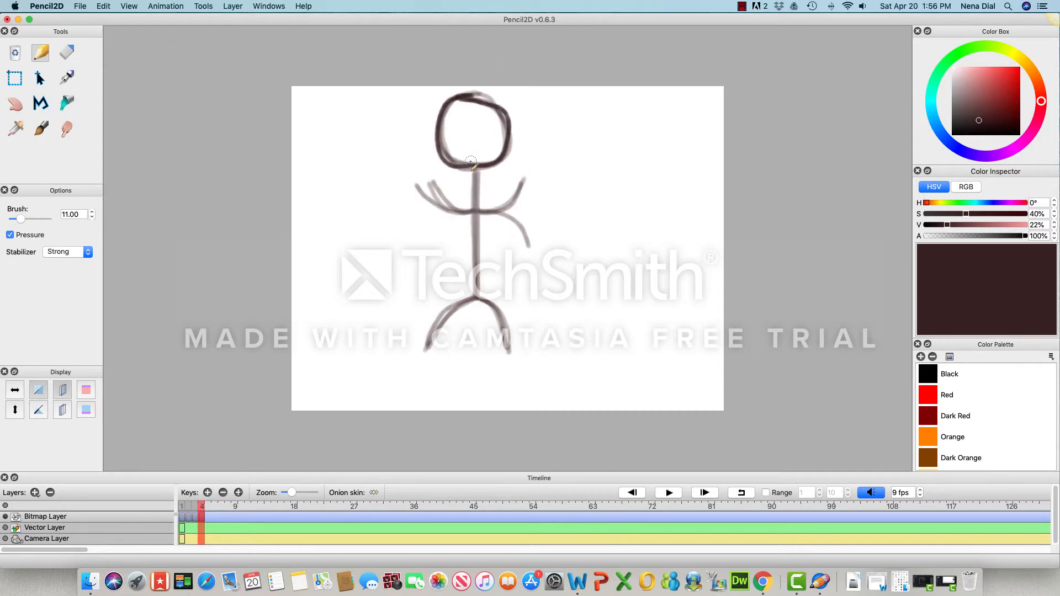
mouse_move(474, 169)
mouse_down()
mouse_move(475, 300)
mouse_move(424, 348)
mouse_up()
mouse_move(475, 293)
mouse_down()
mouse_move(504, 317)
mouse_move(510, 351)
mouse_up()
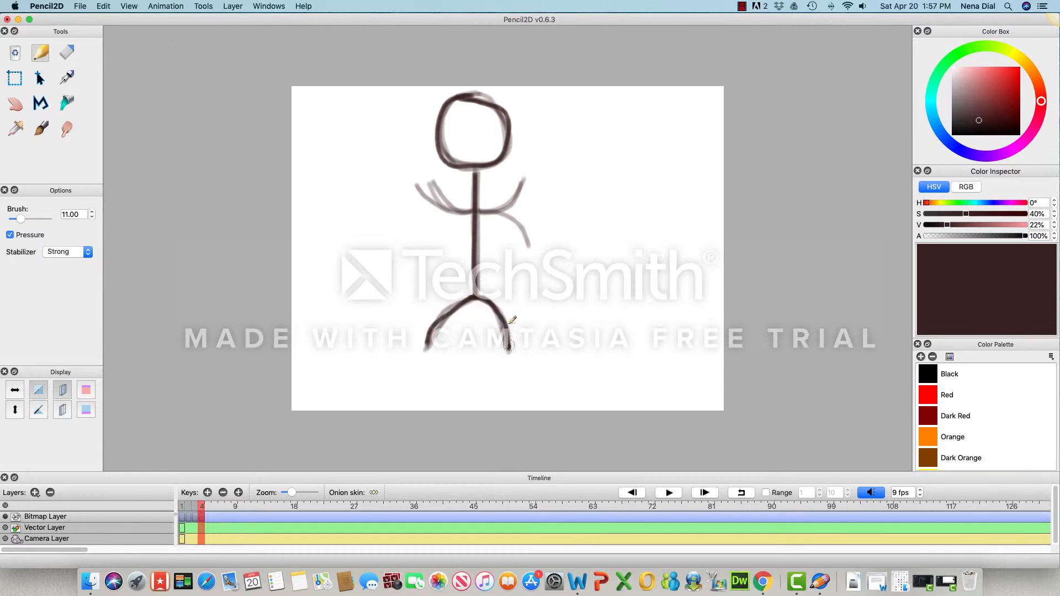
mouse_move(479, 211)
mouse_down()
mouse_move(504, 215)
mouse_move(532, 248)
mouse_up()
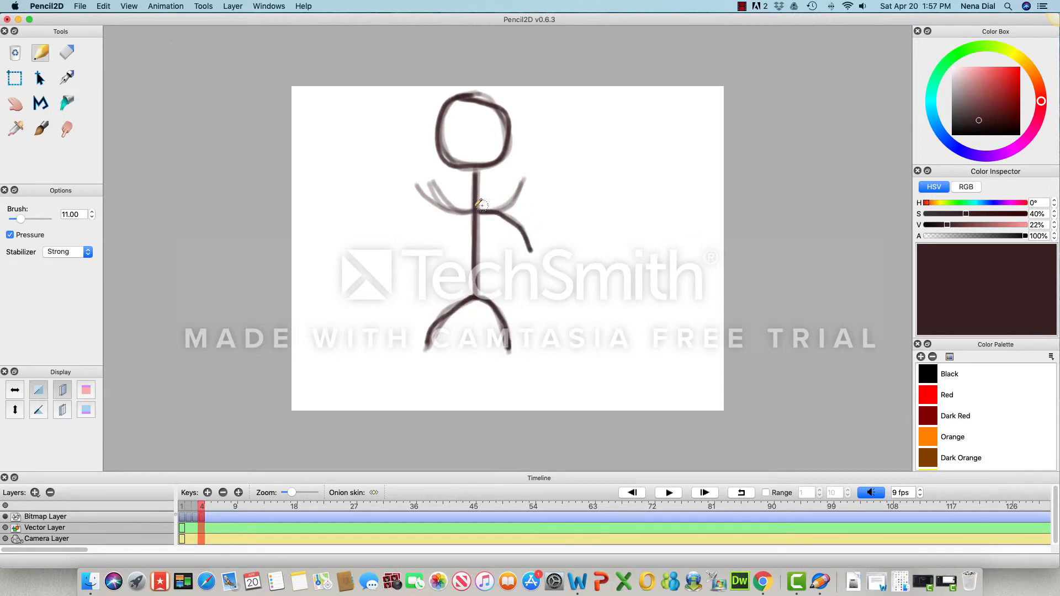
drag(478, 211, 417, 183)
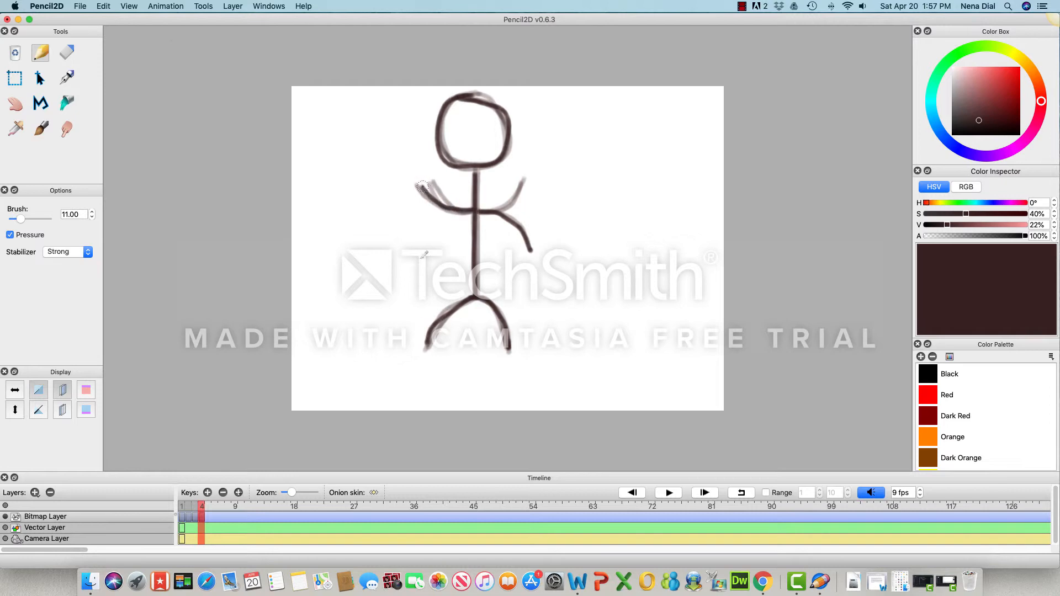
- Add a keyframe at frame 5 and trace the stick figure with both arms raised and its legs slightly wider apart
click(208, 493)
mouse_move(453, 99)
mouse_down()
mouse_move(441, 157)
mouse_move(456, 167)
mouse_move(500, 162)
mouse_move(512, 119)
mouse_move(497, 99)
mouse_move(453, 95)
mouse_up()
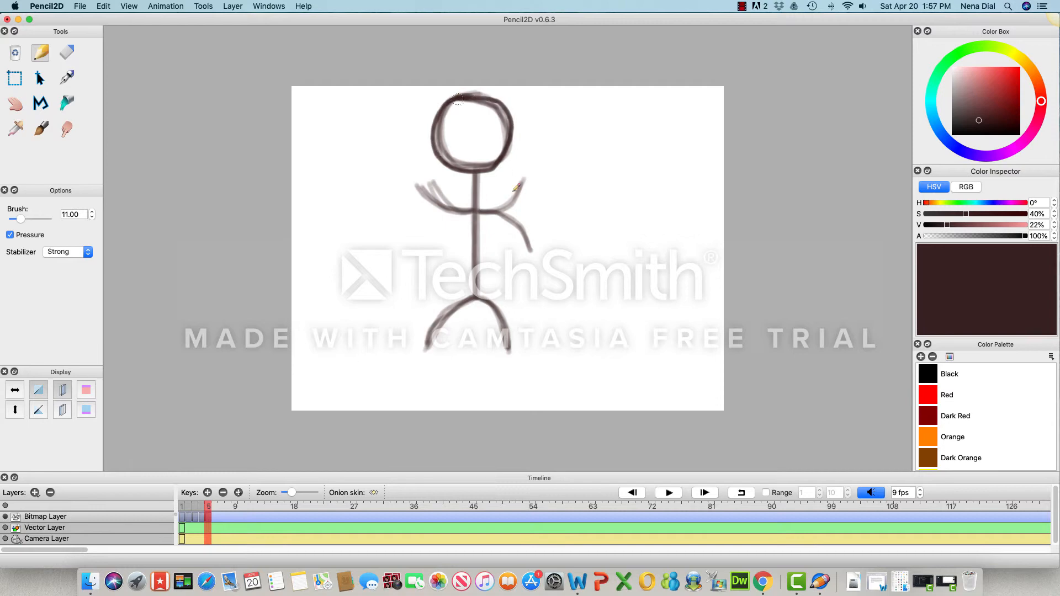
mouse_move(476, 168)
mouse_down()
mouse_move(475, 300)
mouse_move(420, 347)
mouse_up()
mouse_move(478, 297)
mouse_down()
mouse_move(500, 310)
mouse_move(519, 348)
mouse_up()
mouse_move(475, 210)
mouse_down()
mouse_move(451, 210)
mouse_move(427, 186)
mouse_move(480, 216)
mouse_move(515, 212)
mouse_move(527, 178)
mouse_up()
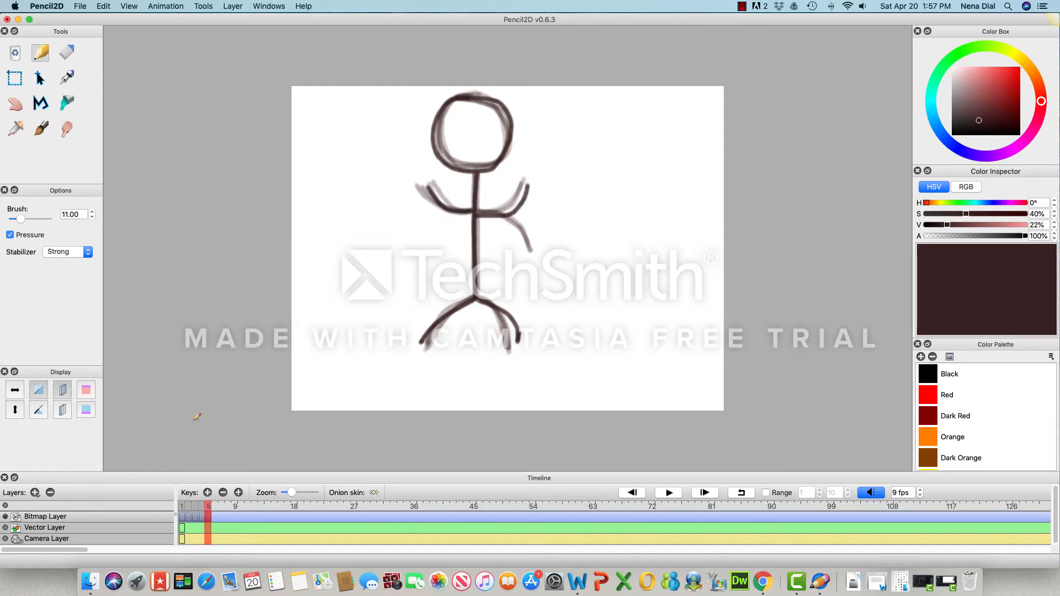
- Add a keyframe at frame 6 and trace the stick figure with its right-hand arm lowered again
click(207, 493)
mouse_move(464, 95)
mouse_down()
mouse_move(436, 128)
mouse_move(438, 146)
mouse_move(460, 168)
mouse_move(497, 165)
mouse_move(512, 148)
mouse_move(505, 108)
mouse_move(456, 114)
mouse_up()
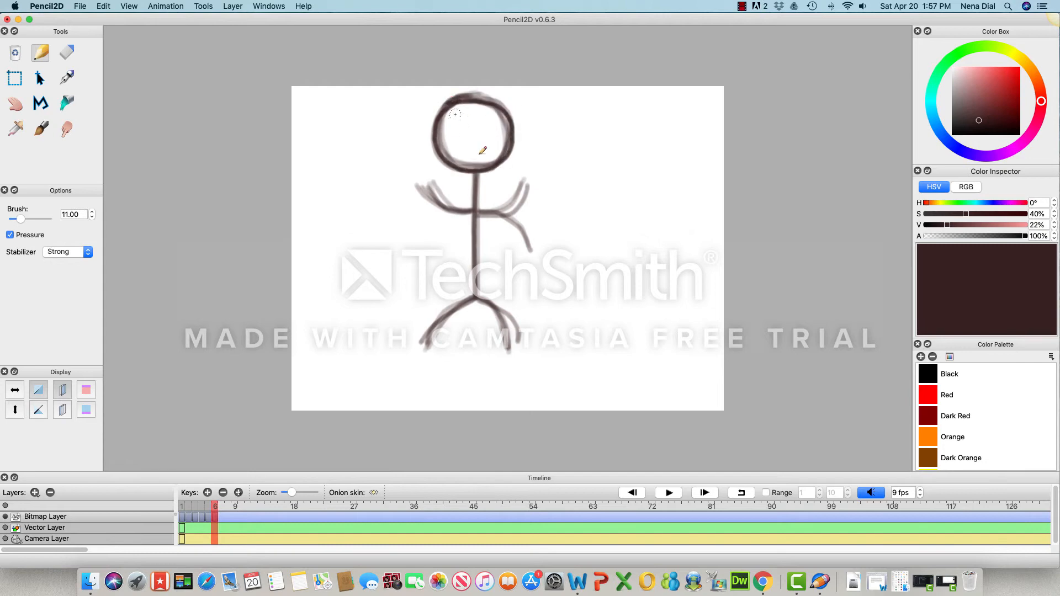
mouse_move(476, 167)
mouse_down()
mouse_move(474, 296)
mouse_move(419, 345)
mouse_up()
drag(474, 296, 509, 348)
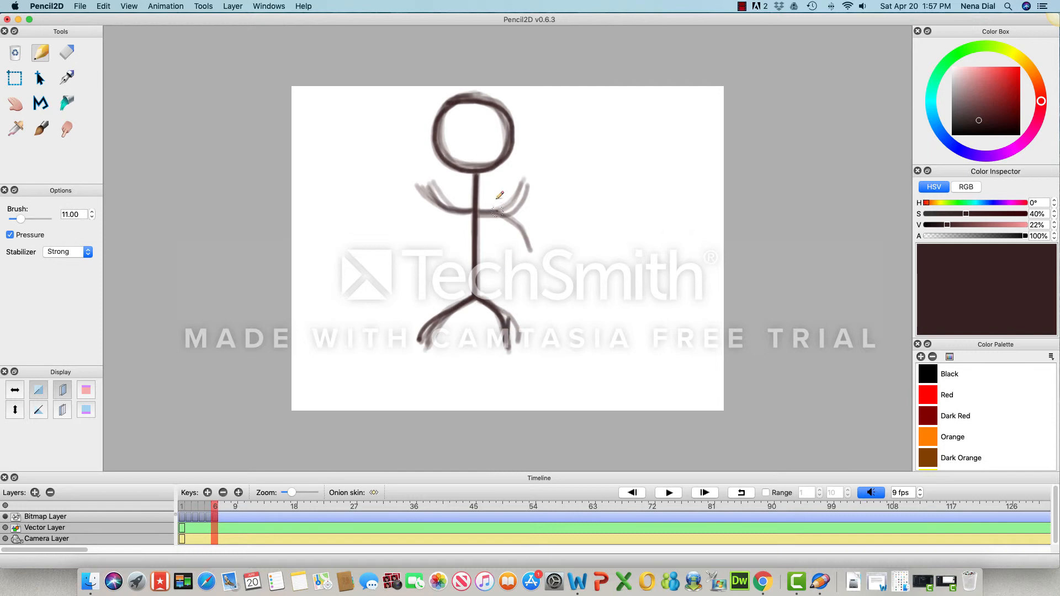
mouse_move(476, 211)
mouse_down()
mouse_move(460, 211)
mouse_move(432, 183)
mouse_up()
mouse_move(475, 211)
mouse_down()
mouse_move(515, 220)
mouse_move(525, 245)
mouse_up()
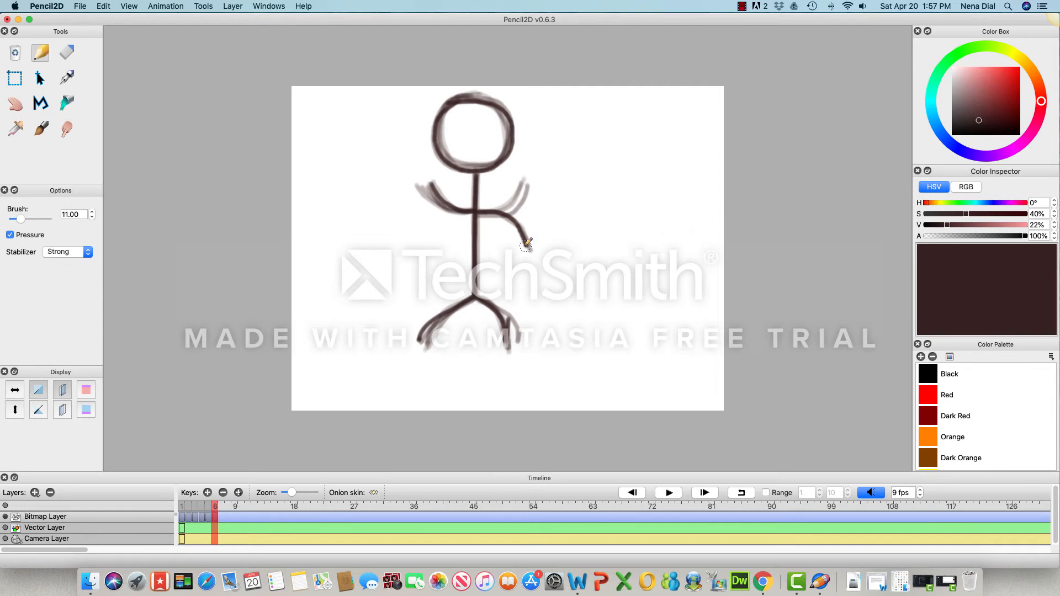
- Turn off the onion skin for the previous frame and play the animation
click(129, 6)
mouse_move(182, 169)
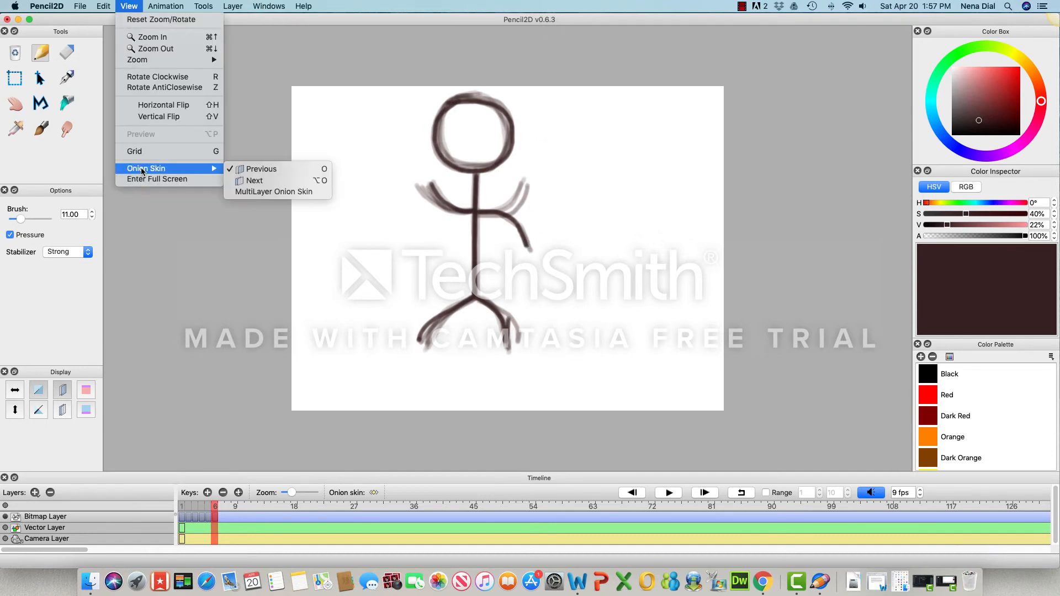
click(241, 171)
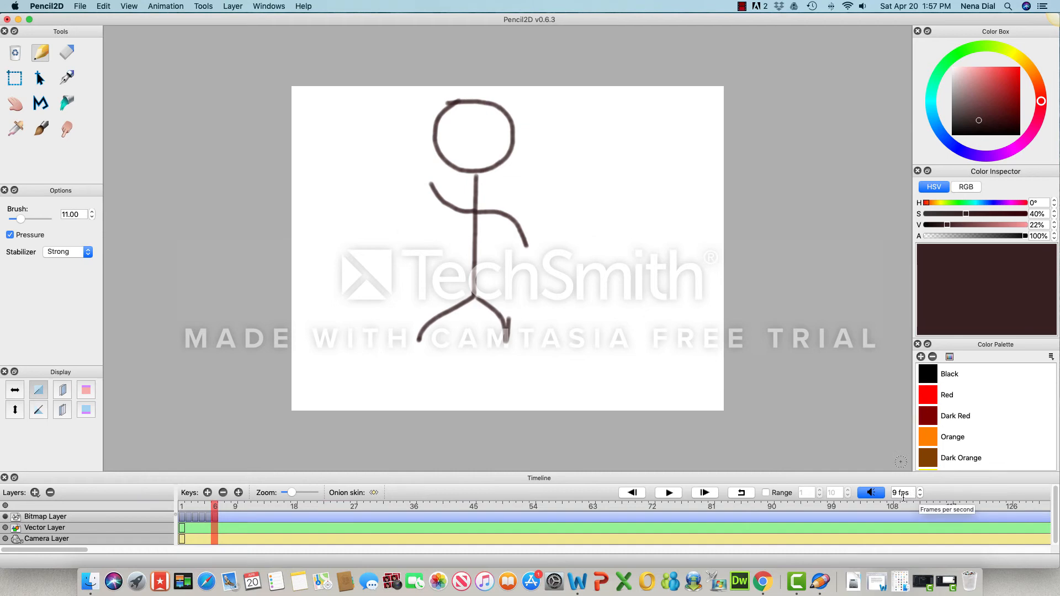
click(671, 493)
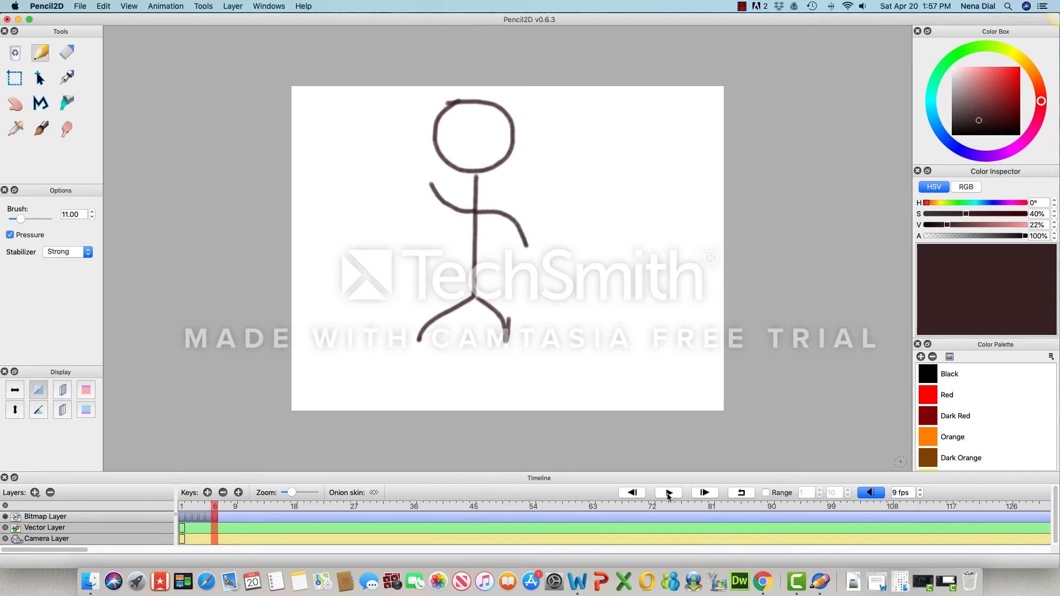
click(668, 494)
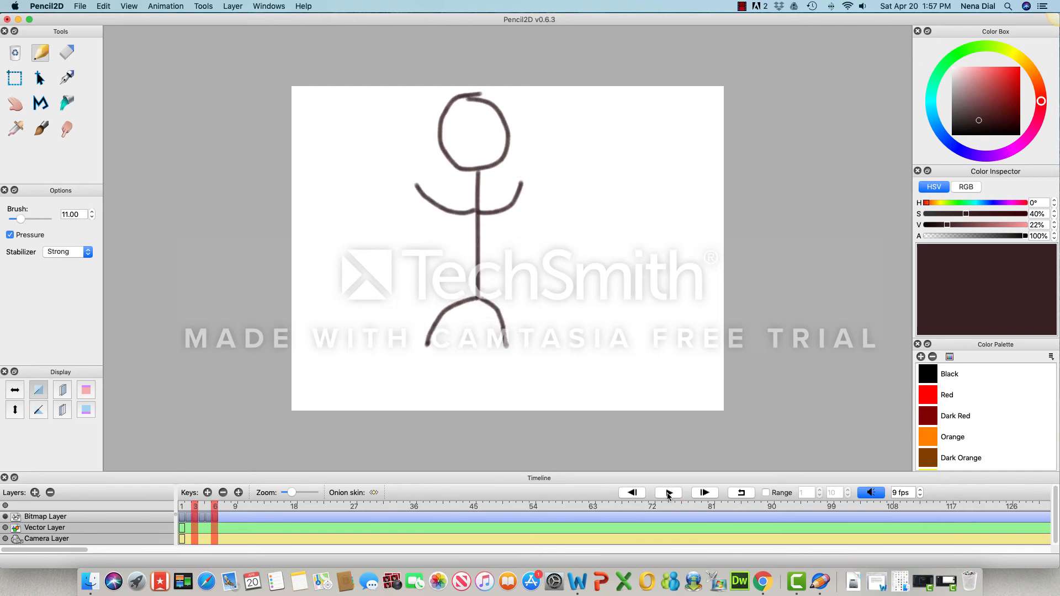
- Lower the frame rate to 5 fps and replay the animation
click(920, 495)
click(920, 495)
click(920, 496)
click(920, 495)
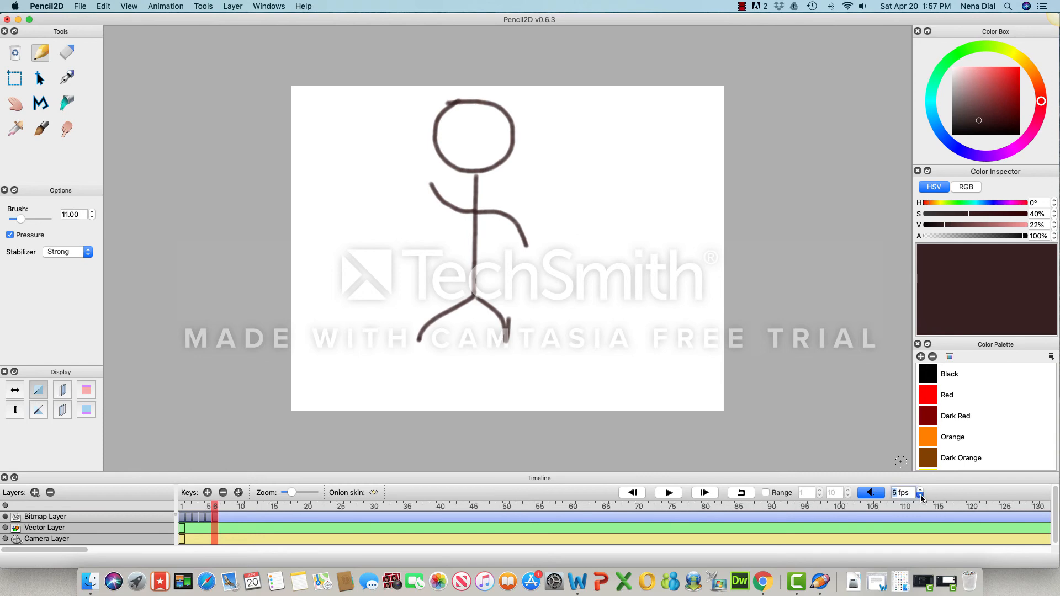
click(669, 493)
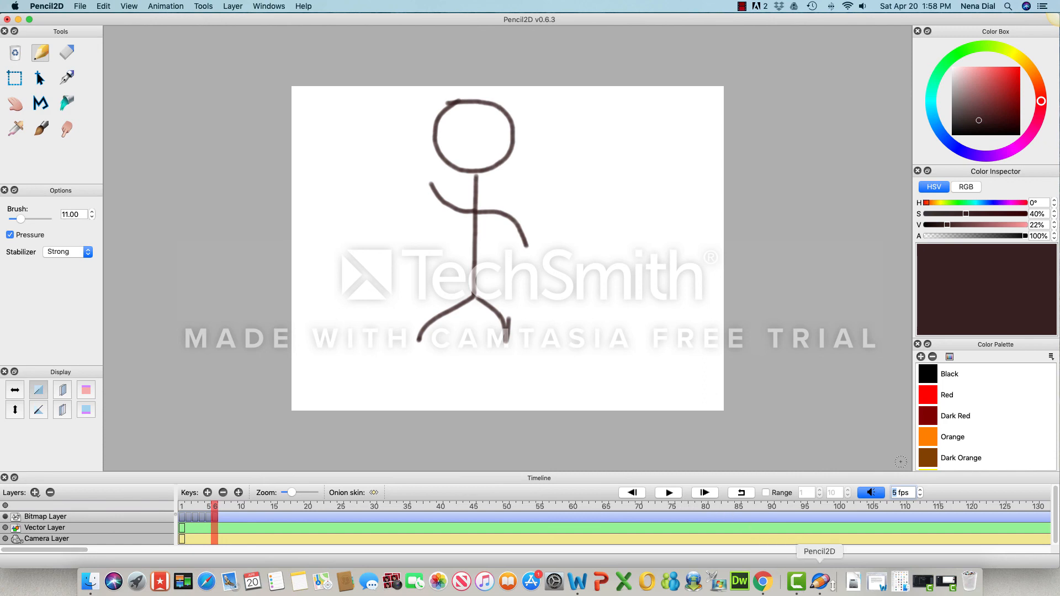
click(957, 588)
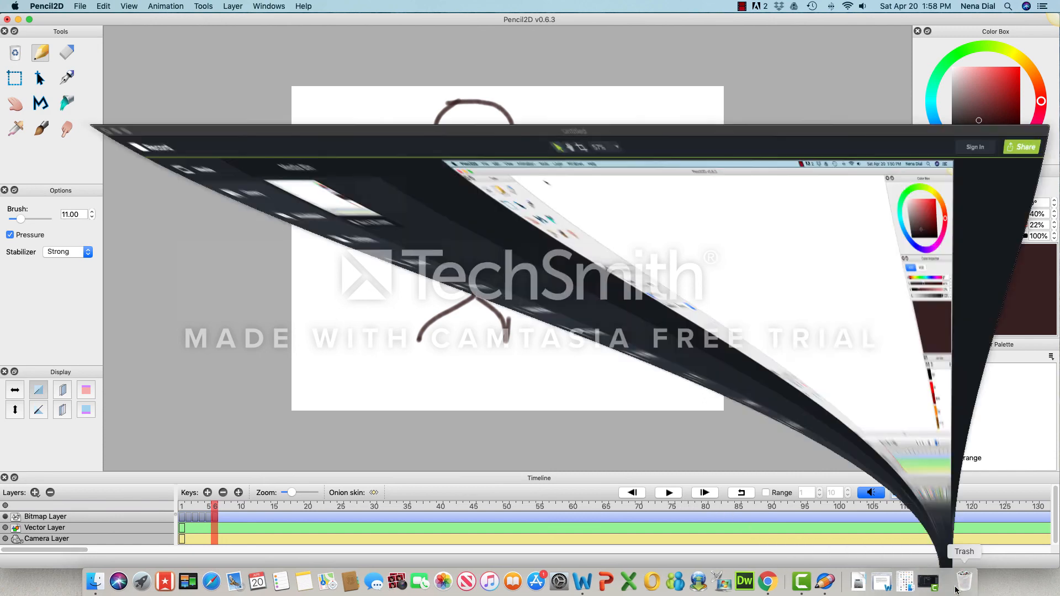